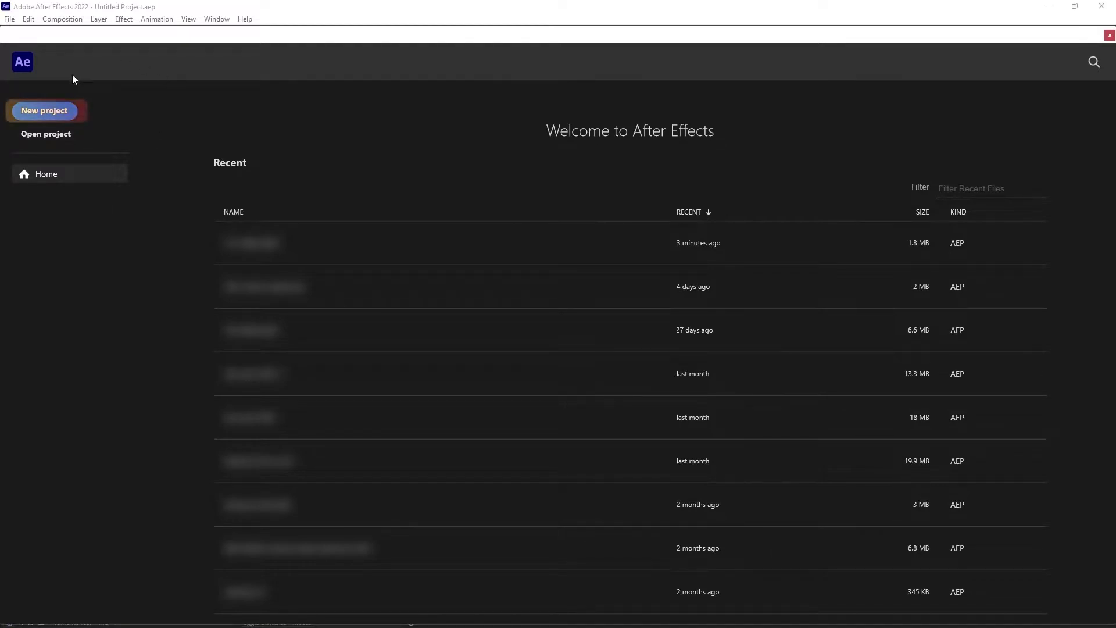
Step: Start a new empty project from the Home screen
left_click(45, 111)
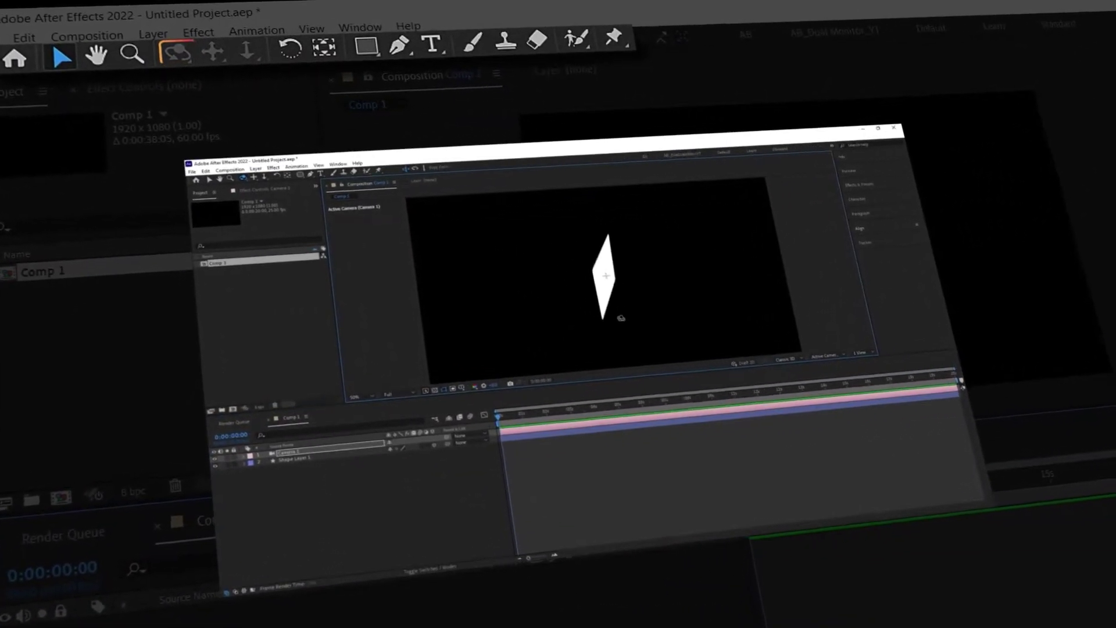
Step: Delete the Camera 1 layer and orbit the view around the white square
key("Delete")
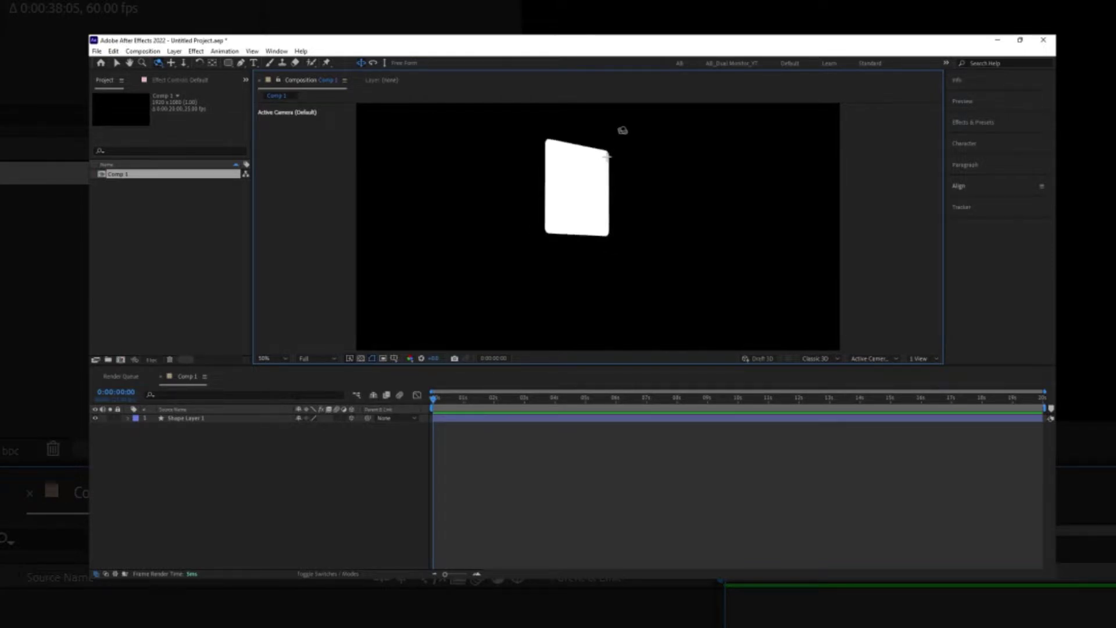
left_click_drag(635, 197, 583, 247)
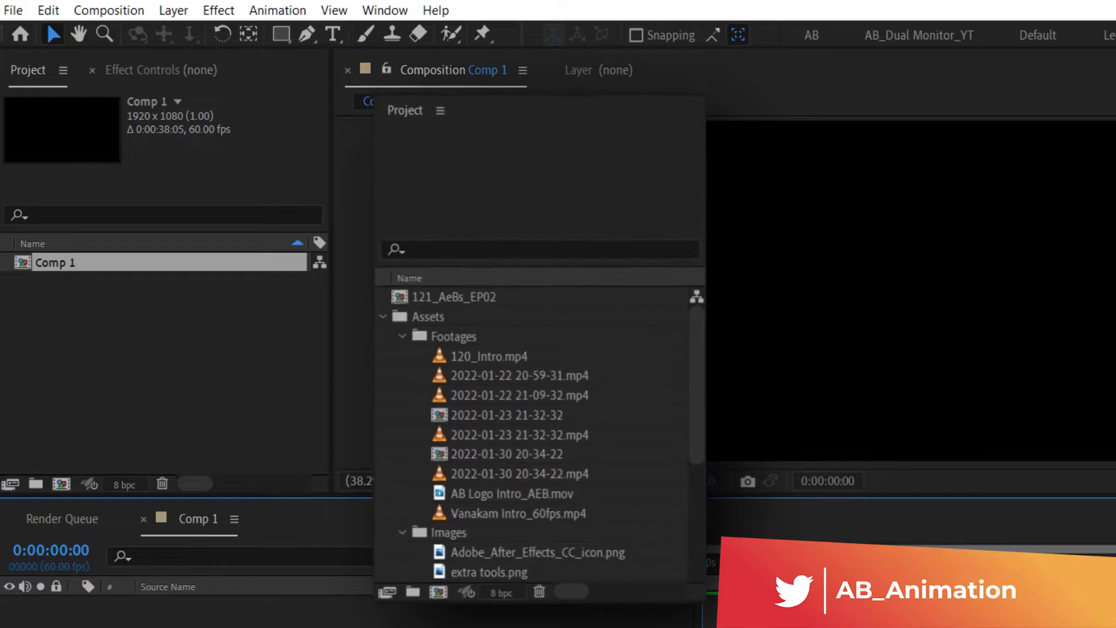
left_click(547, 237)
type("brea")
left_click(499, 311)
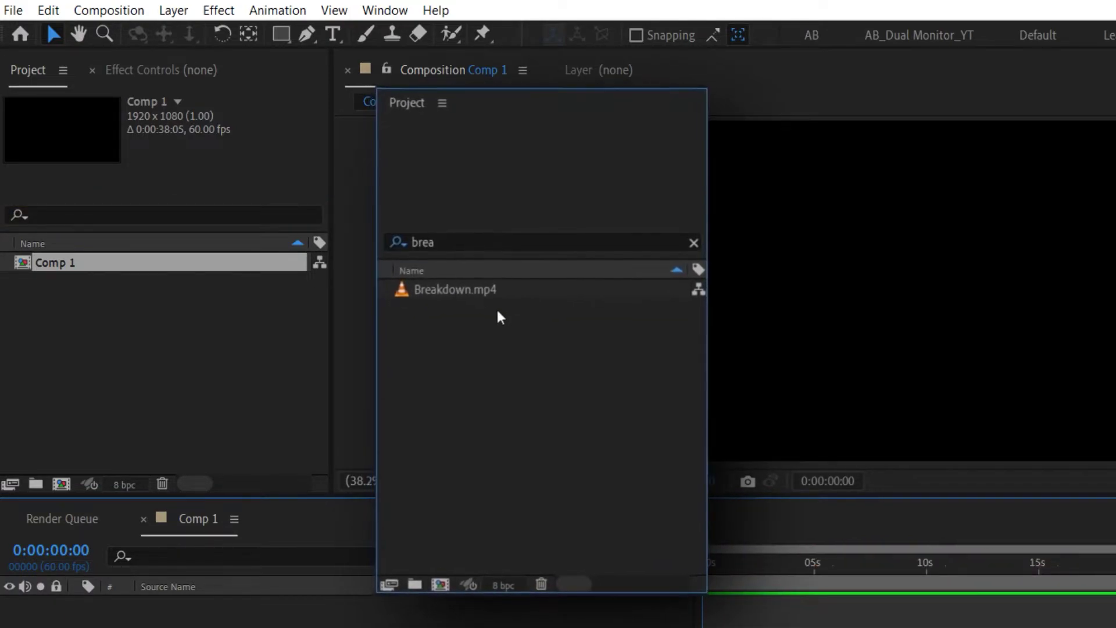
left_click(432, 289)
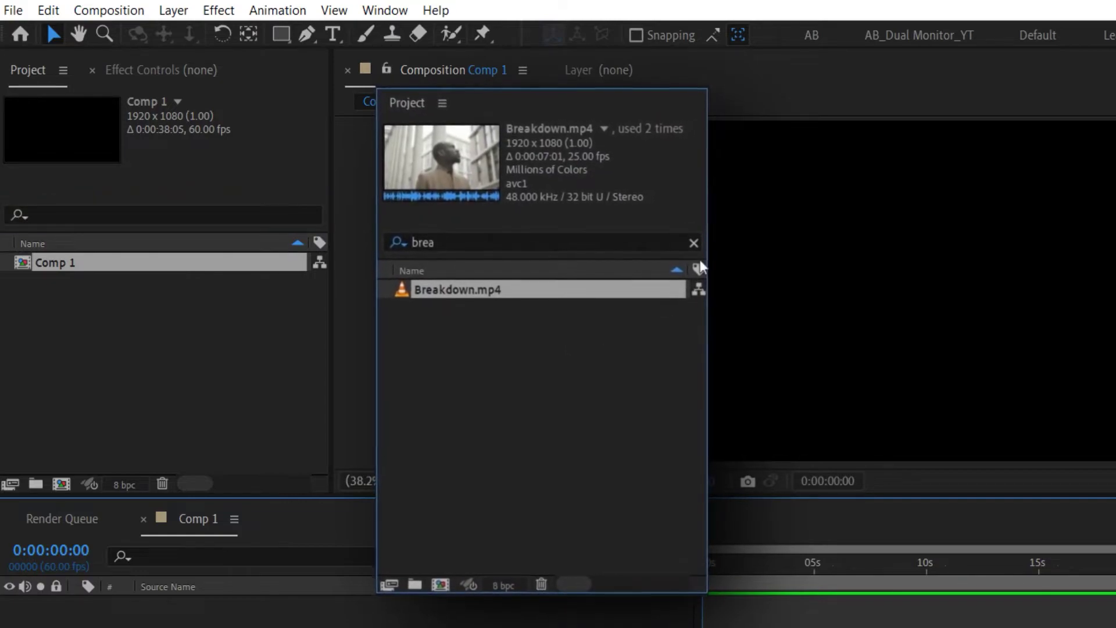
left_click(693, 244)
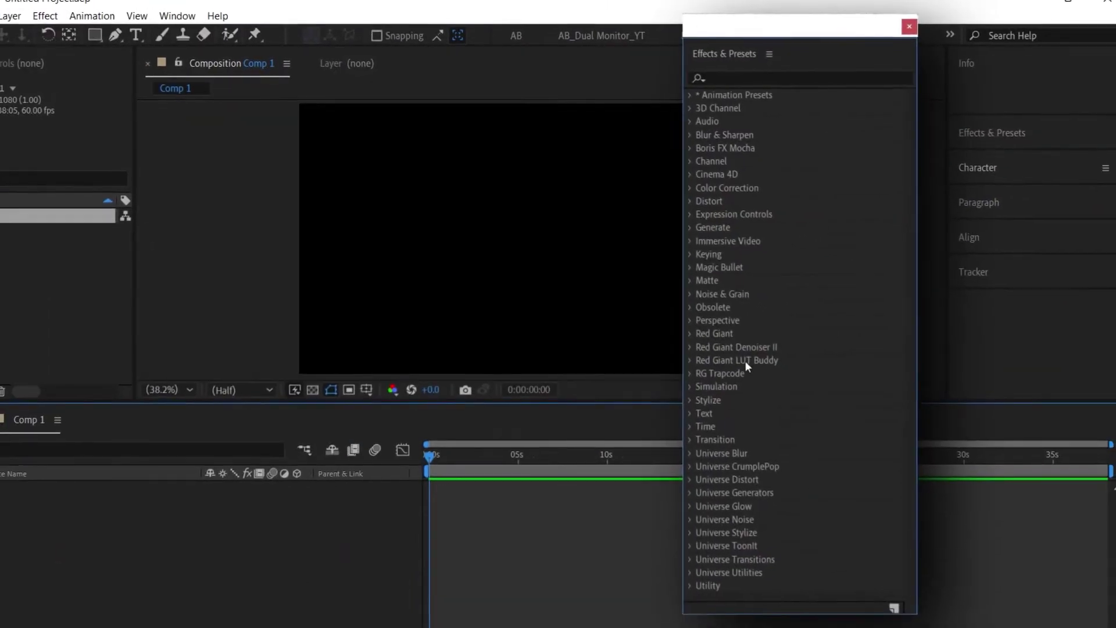
Step: Expand Animation Presets and its Backgrounds, Text and Cinema 4D categories
left_click(690, 95)
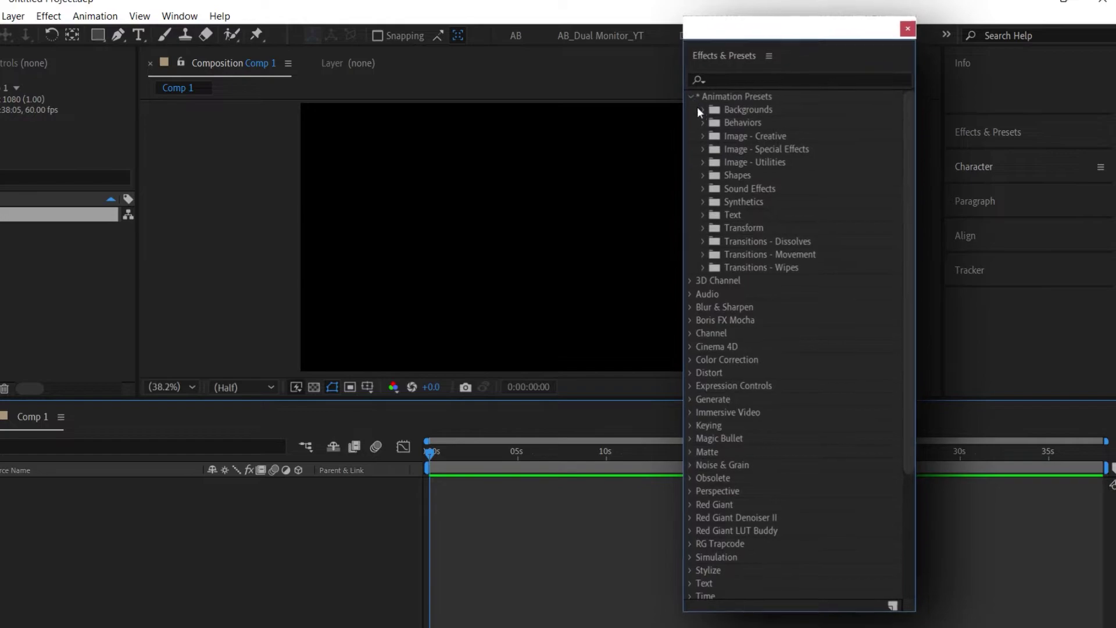
left_click(702, 110)
scroll(733, 238, "down", 3)
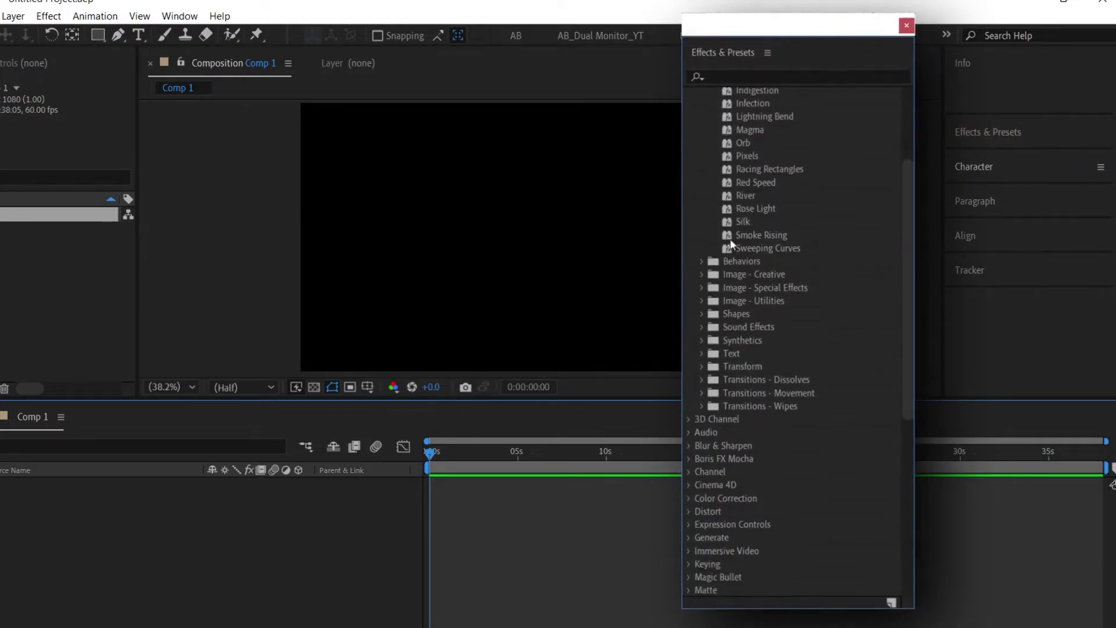
scroll(731, 243, "down", 4)
left_click(700, 247)
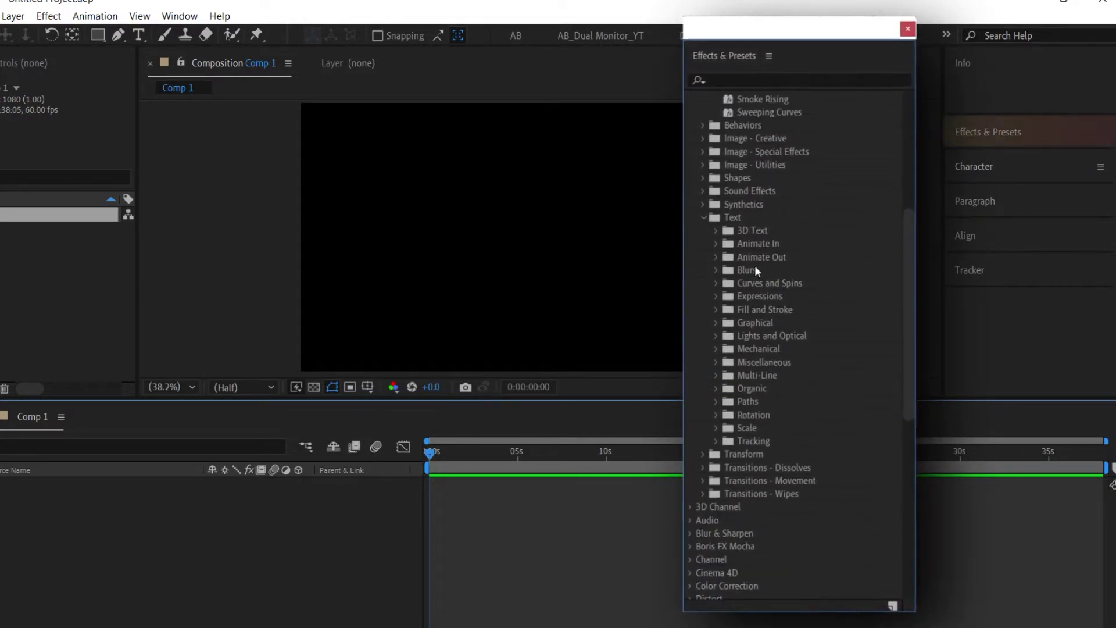
scroll(756, 270, "down", 8)
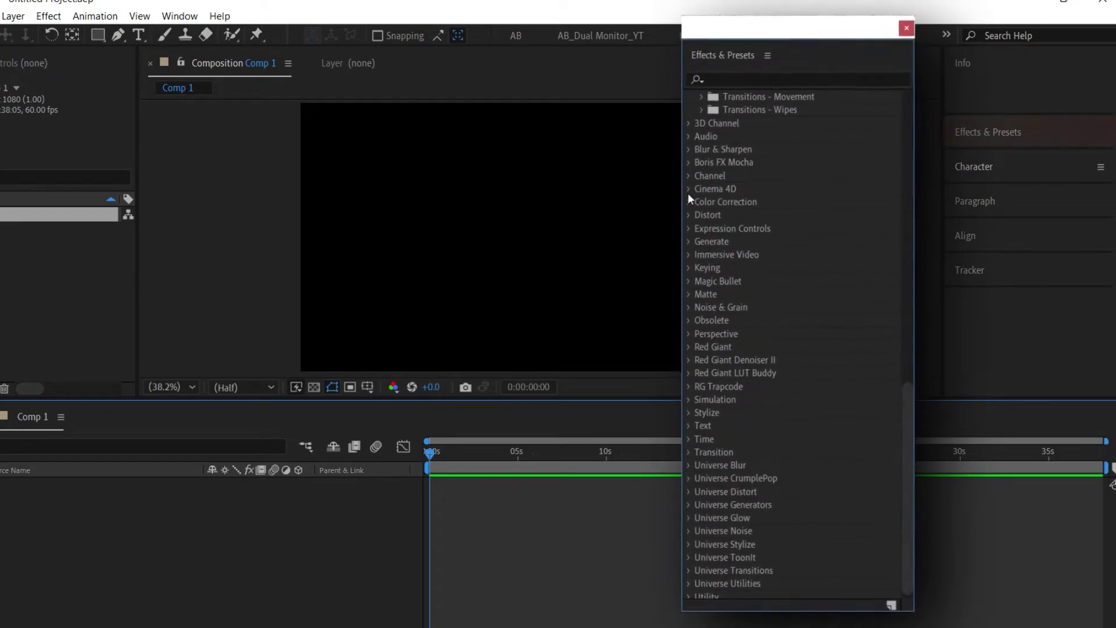
left_click(689, 194)
scroll(698, 238, "up", 8)
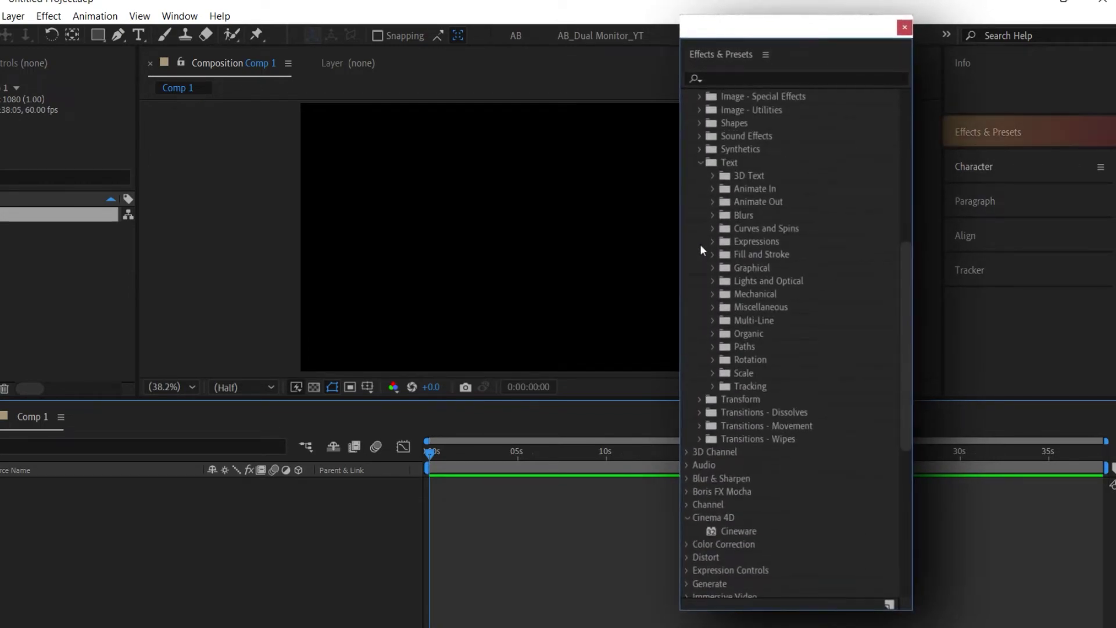
scroll(701, 244, "up", 6)
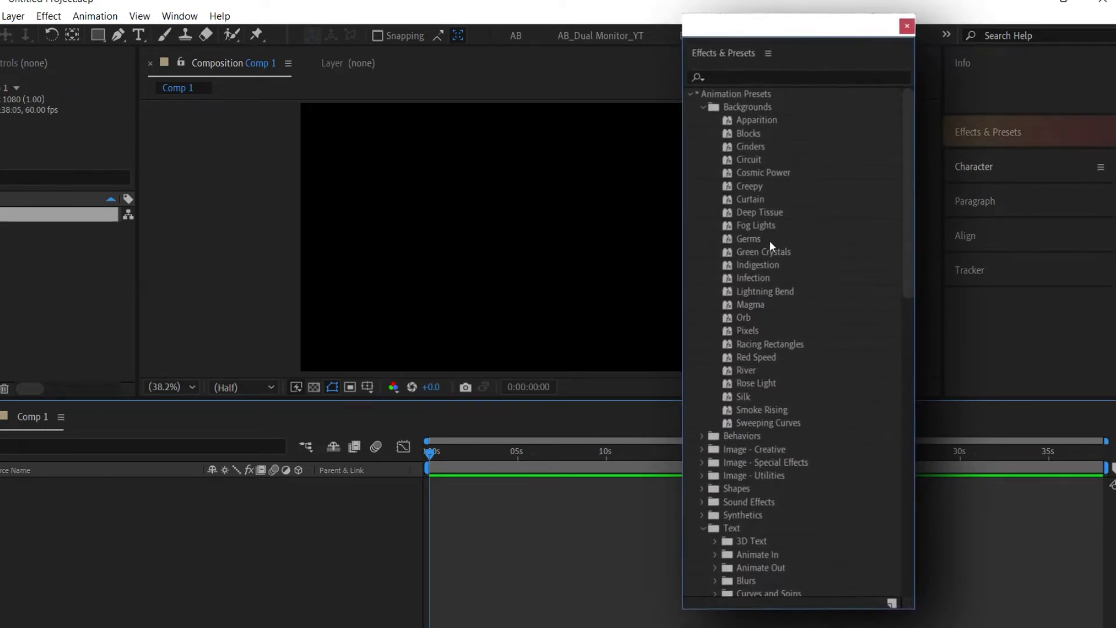
scroll(769, 240, "down", 3)
Step: Expand the Behaviors, Image - Creative, Image - Special Effects, Image - Utilities and Shapes folders
left_click(702, 298)
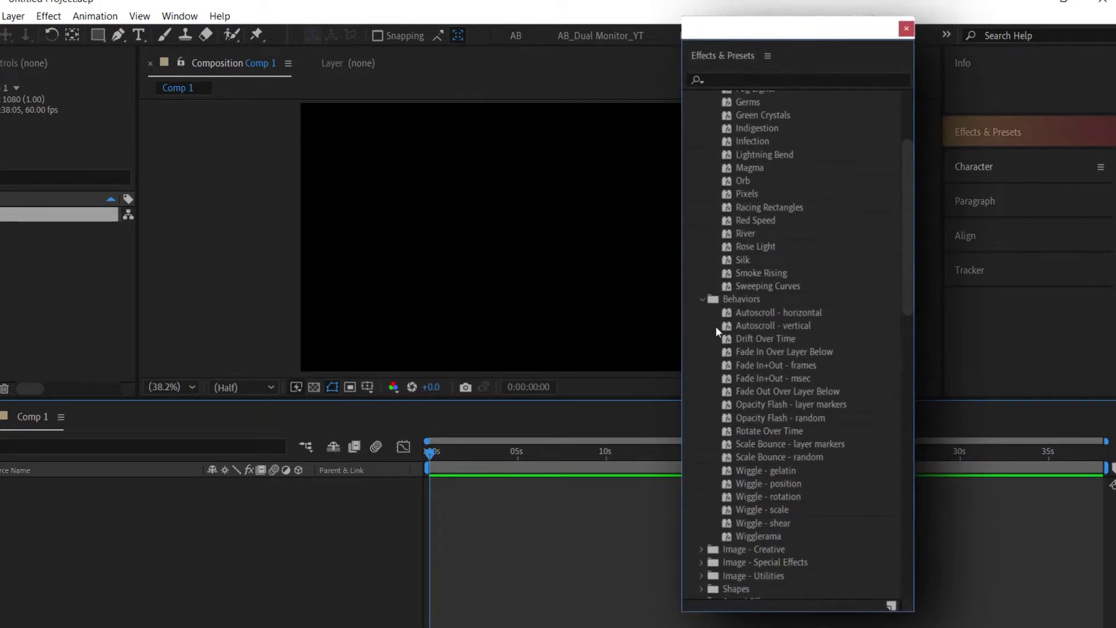
scroll(717, 327, "down", 3)
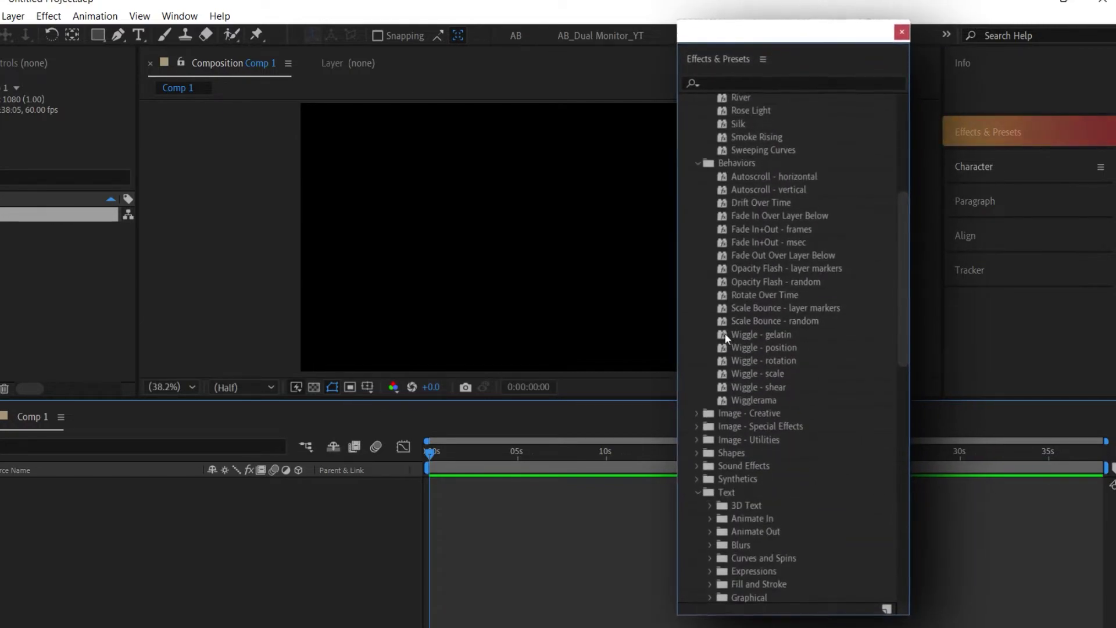
left_click(702, 411)
scroll(752, 389, "down", 5)
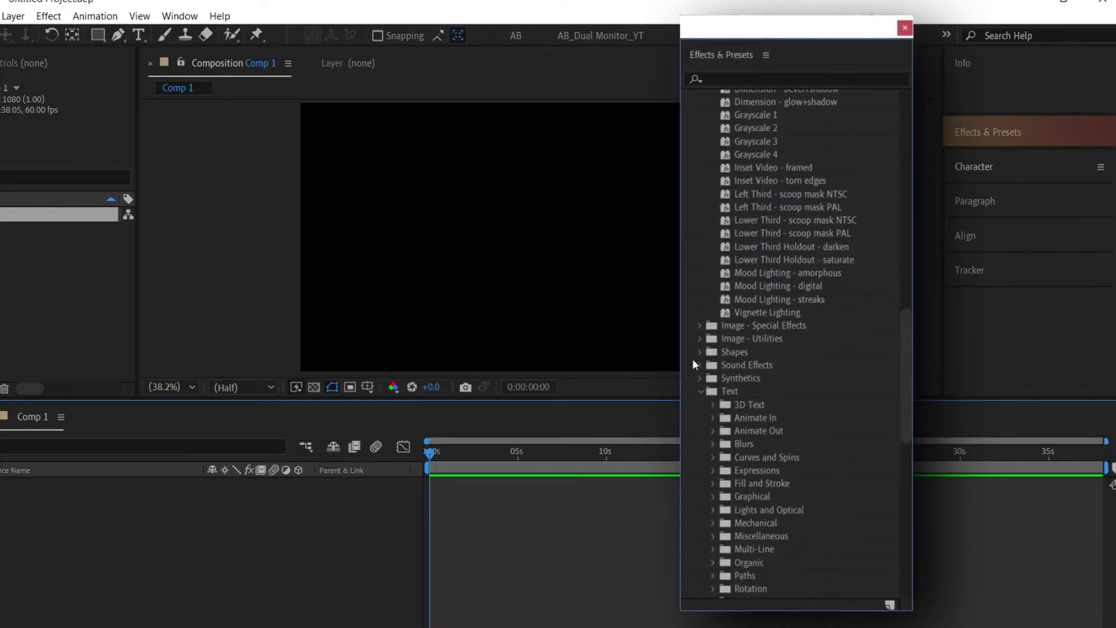
left_click(700, 325)
scroll(766, 327, "down", 3)
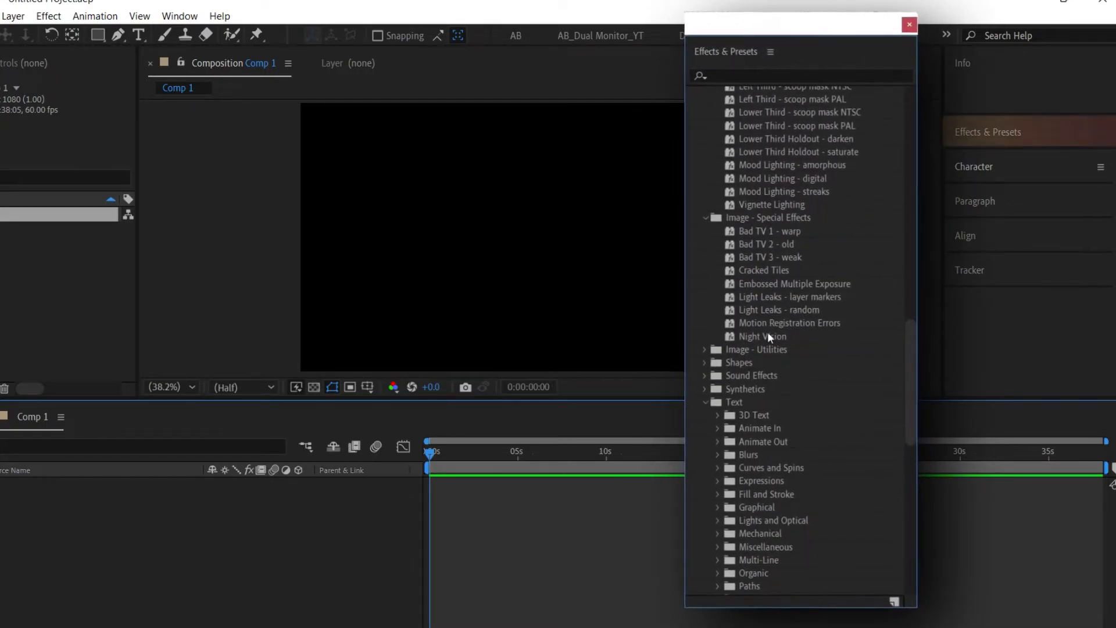
left_click(704, 350)
scroll(760, 354, "down", 5)
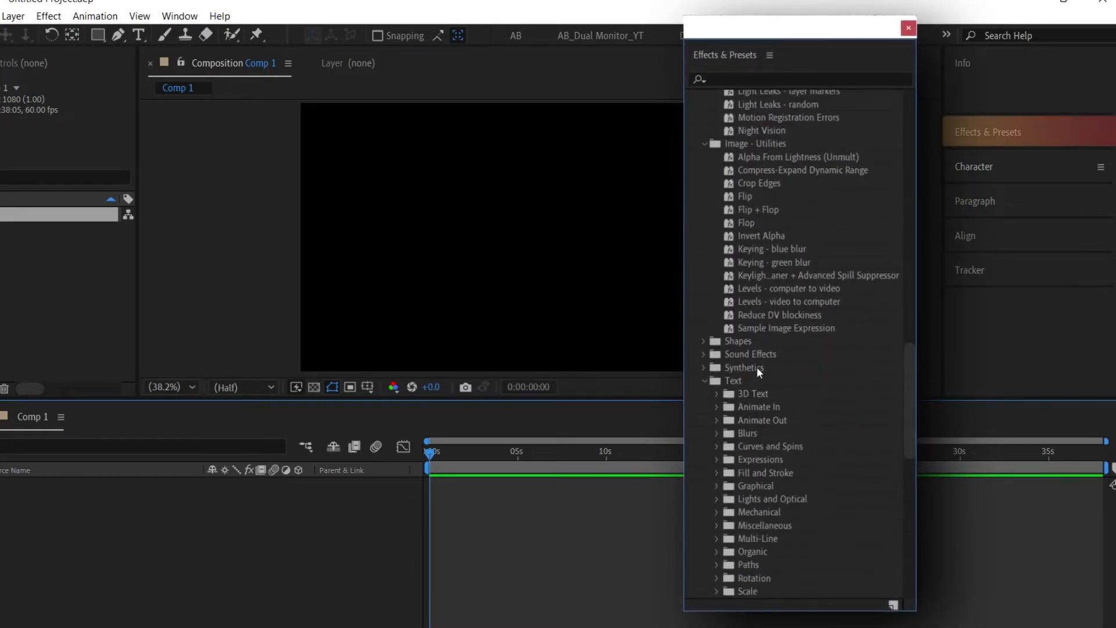
left_click(703, 341)
scroll(742, 338, "down", 3)
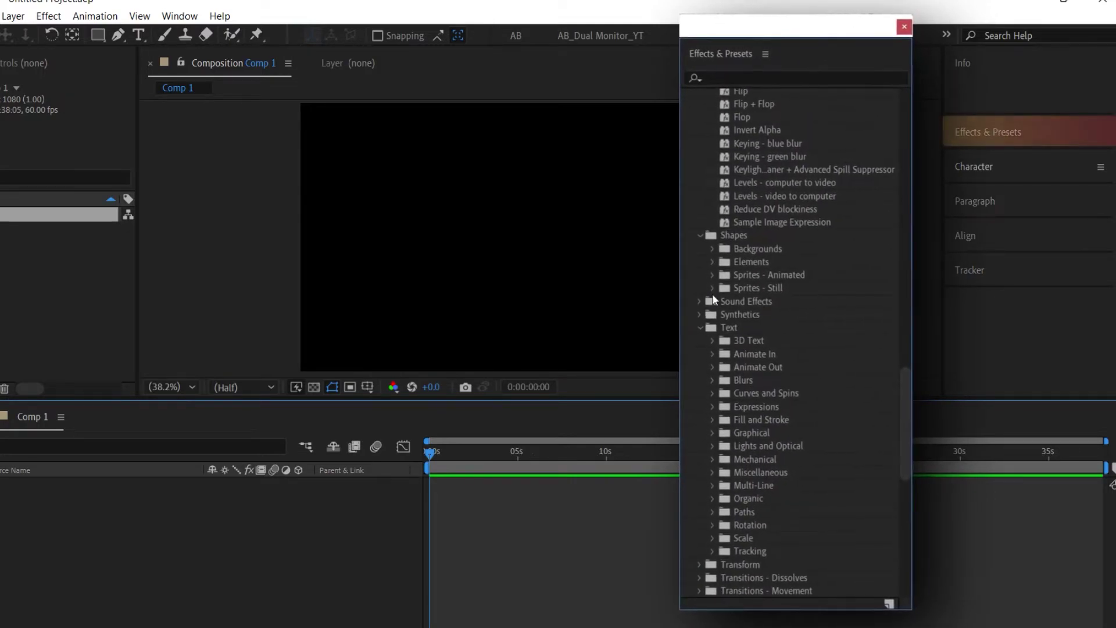
Step: Expand the Backgrounds, Sound Effects, Synthetics and 3D Text preset folders
left_click(713, 249)
scroll(728, 298, "down", 2)
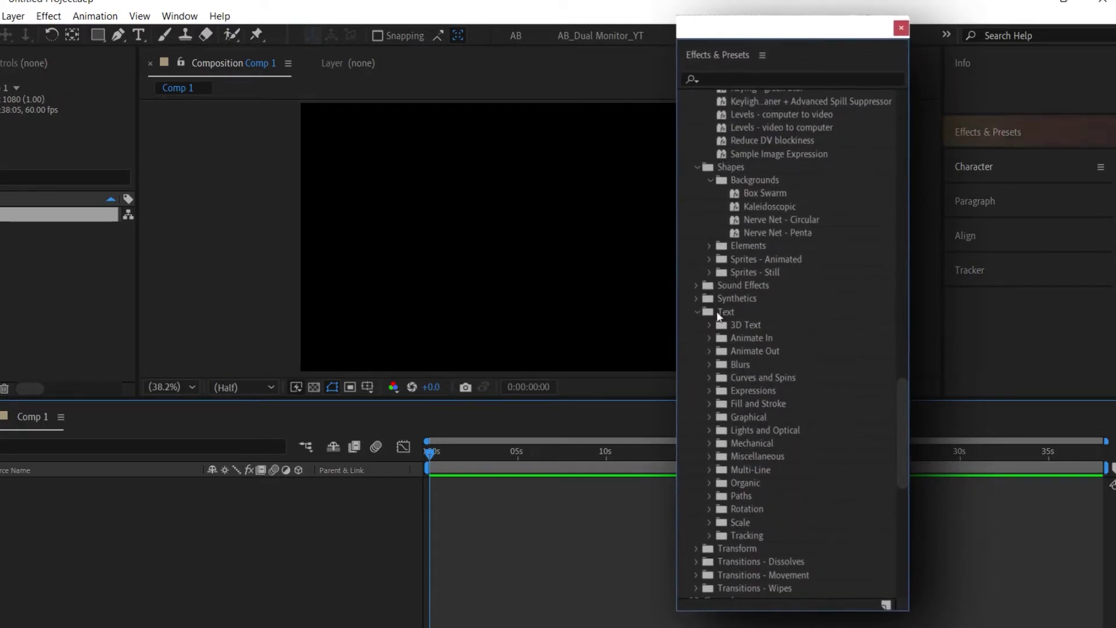
left_click(701, 282)
scroll(702, 279, "down", 2)
left_click(702, 282)
scroll(707, 280, "down", 4)
left_click(717, 282)
scroll(718, 288, "down", 7)
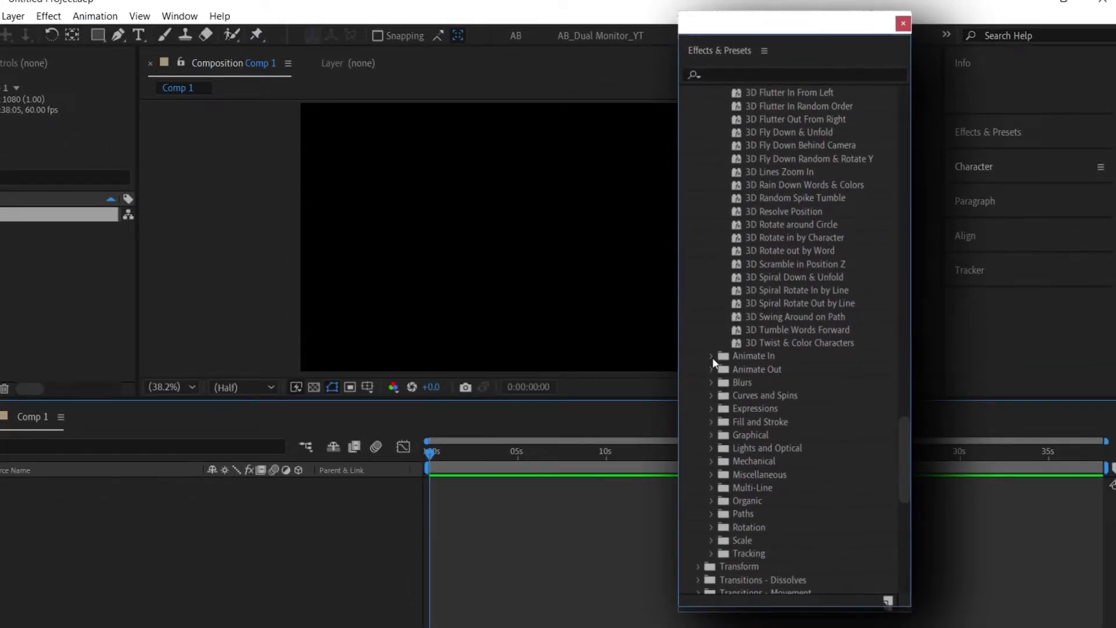
Step: Expand the Animate In, Animate Out, Blurs, Curves and Spins and Expressions text presets
left_click(714, 357)
scroll(747, 354, "down", 4)
scroll(747, 354, "down", 6)
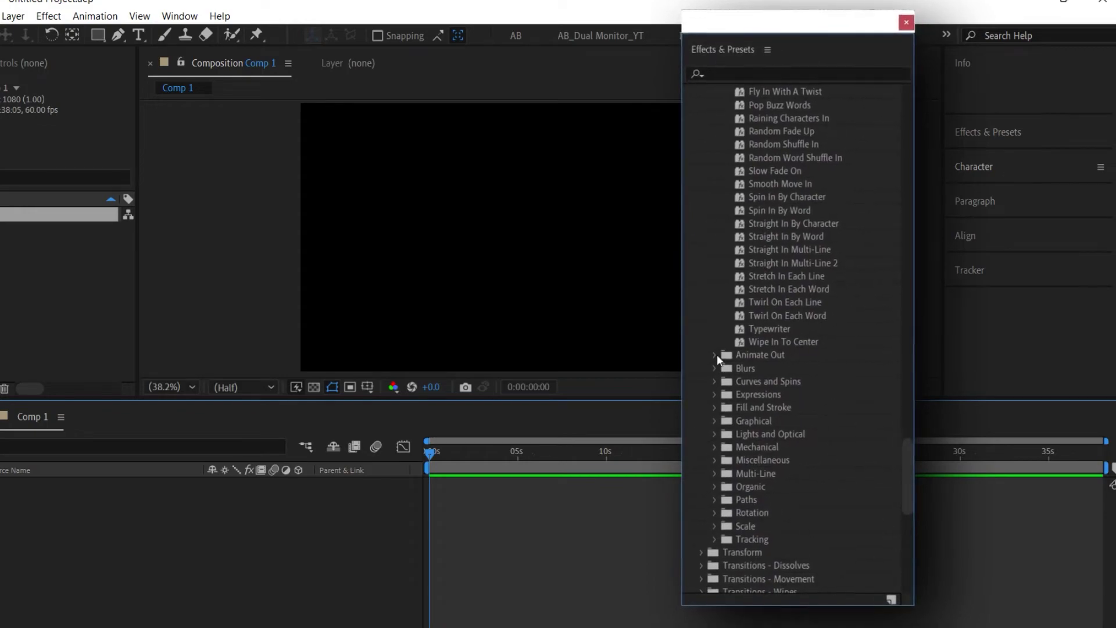
left_click(717, 357)
scroll(736, 363, "down", 4)
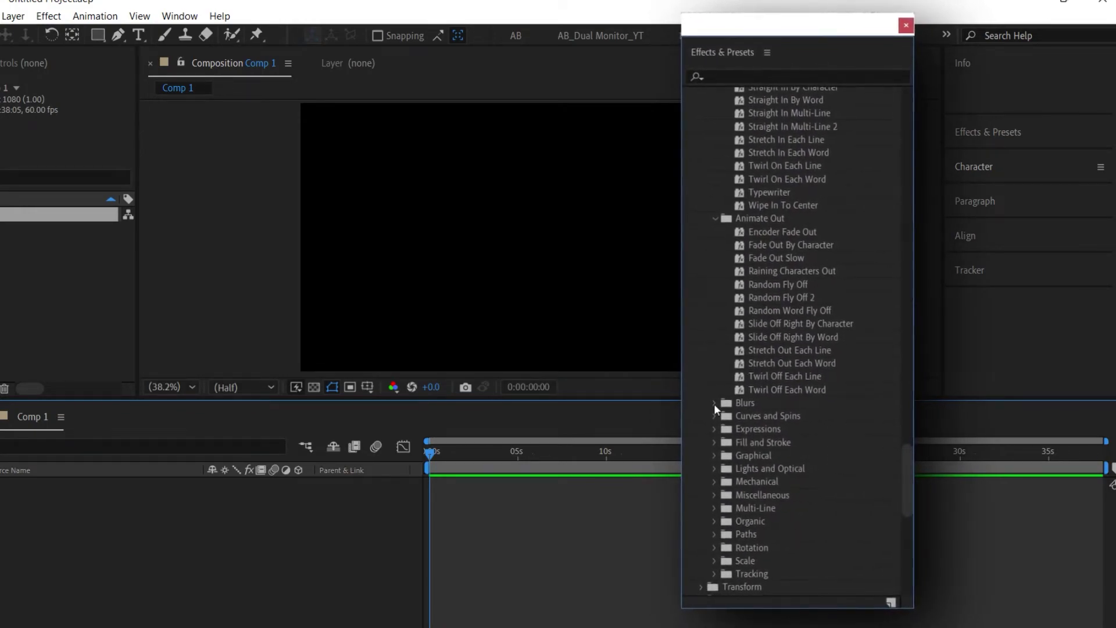
left_click(715, 403)
scroll(751, 383, "down", 4)
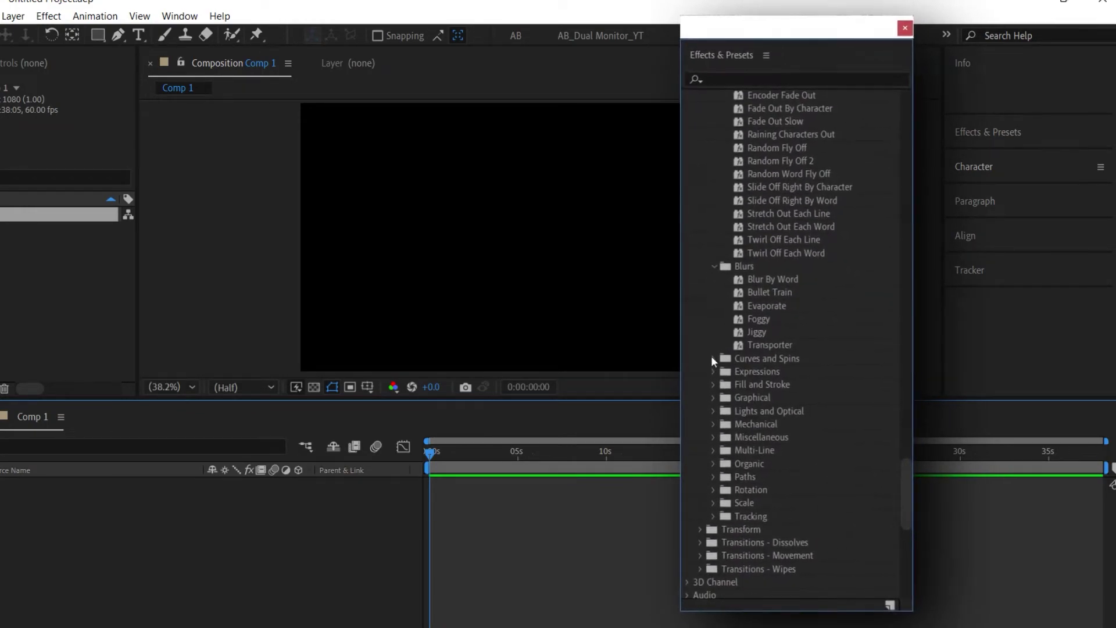
left_click(713, 356)
scroll(713, 372, "down", 1)
scroll(727, 381, "down", 5)
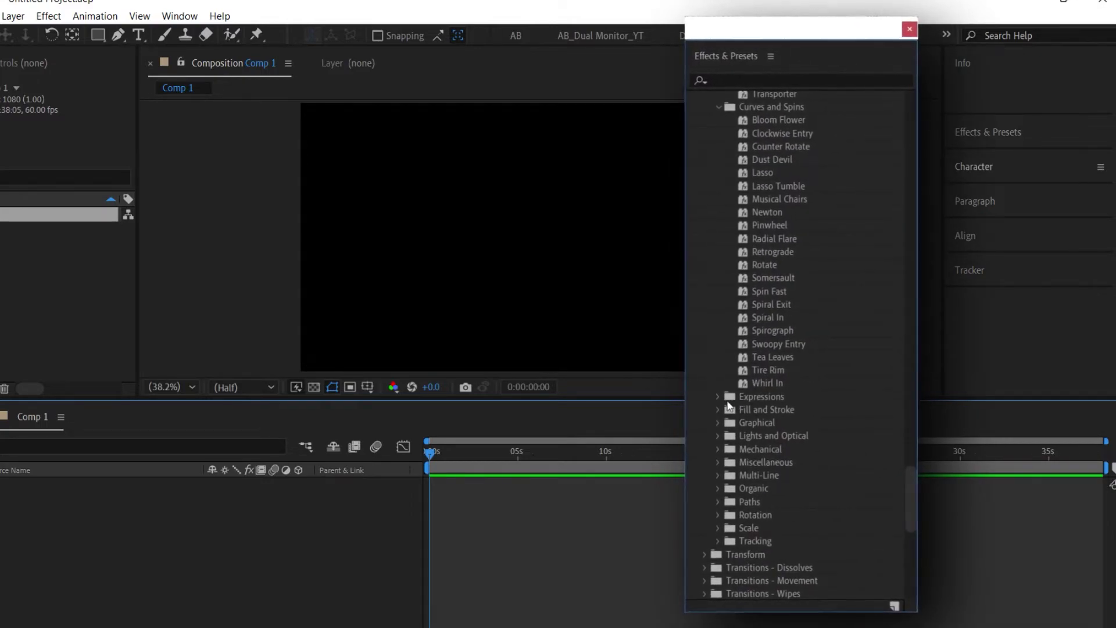
left_click(714, 394)
scroll(724, 392, "down", 2)
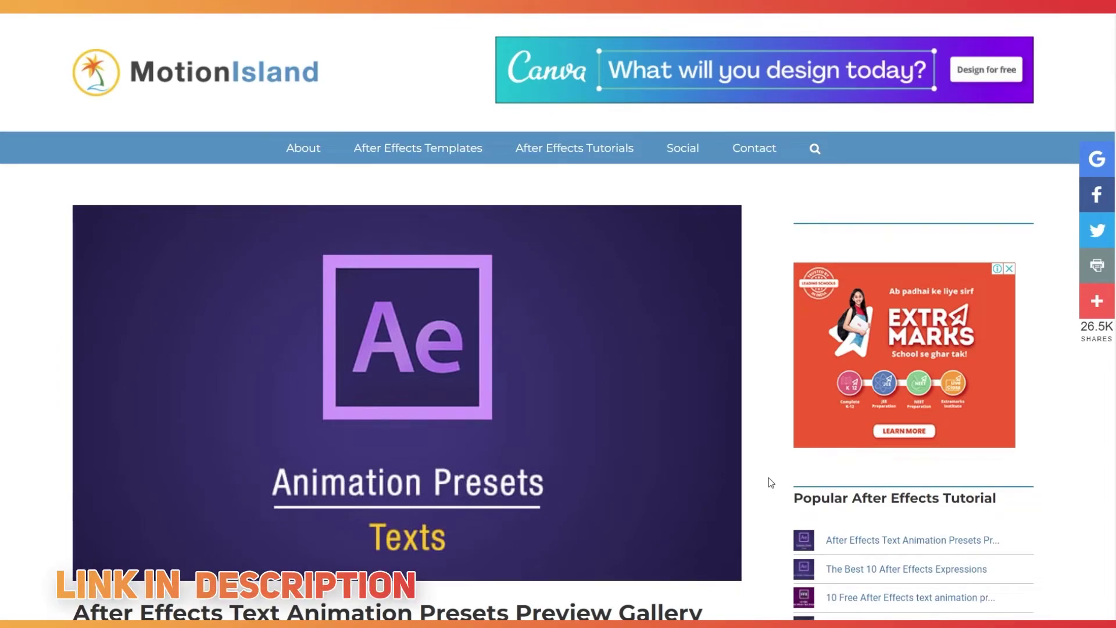
Step: Scroll the MotionIsland gallery and expand the 3D Text preview thumbnails
scroll(771, 483, "down", 6)
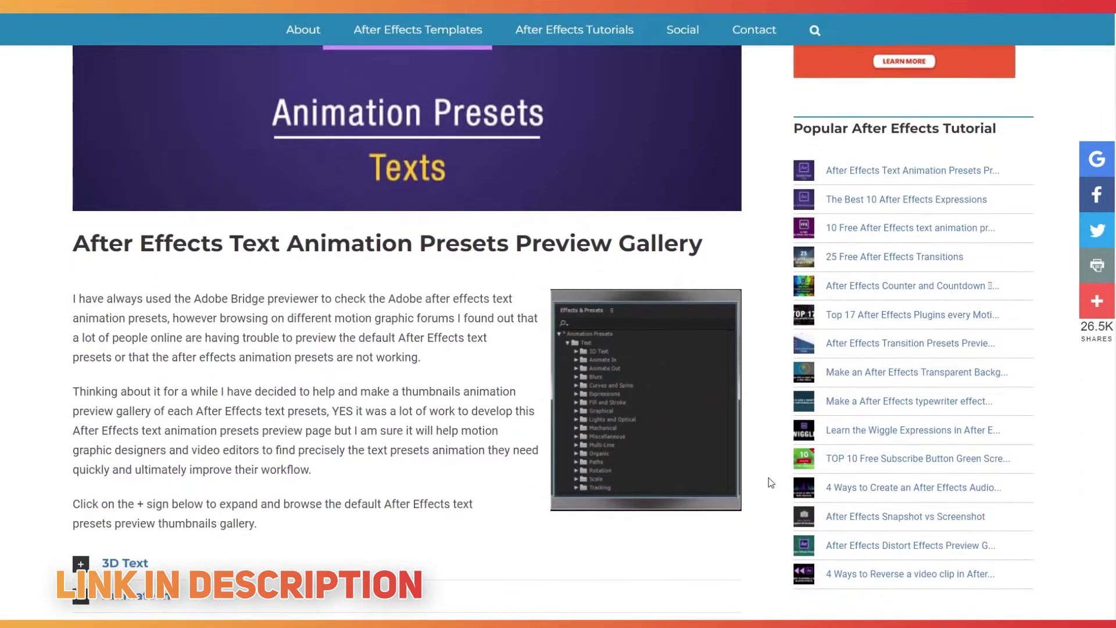
scroll(771, 482, "down", 4)
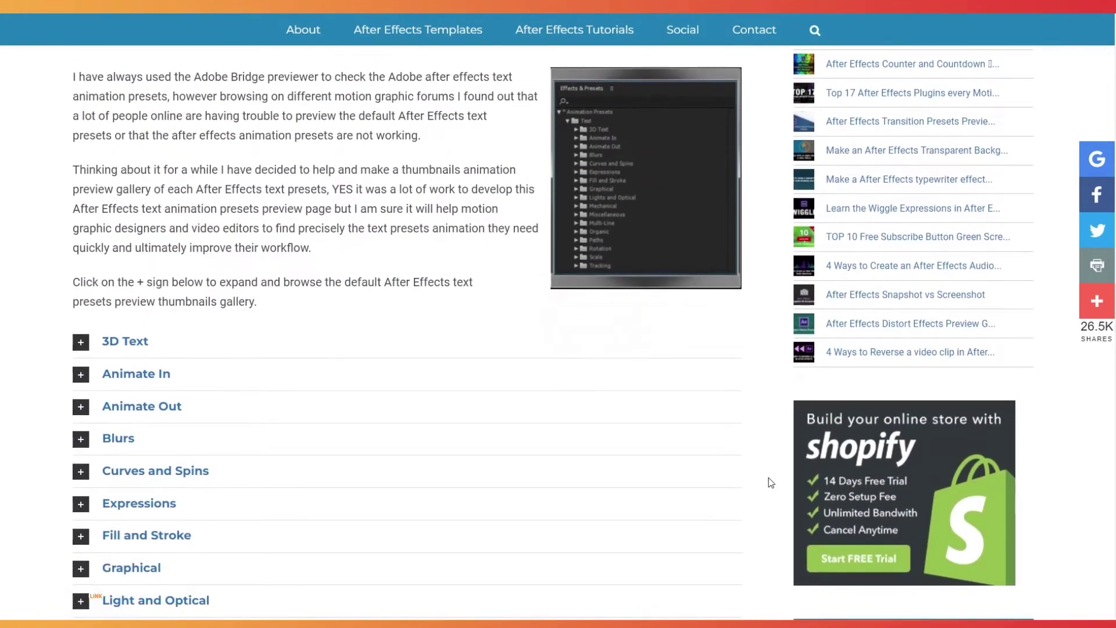
scroll(771, 483, "down", 1)
left_click(122, 267)
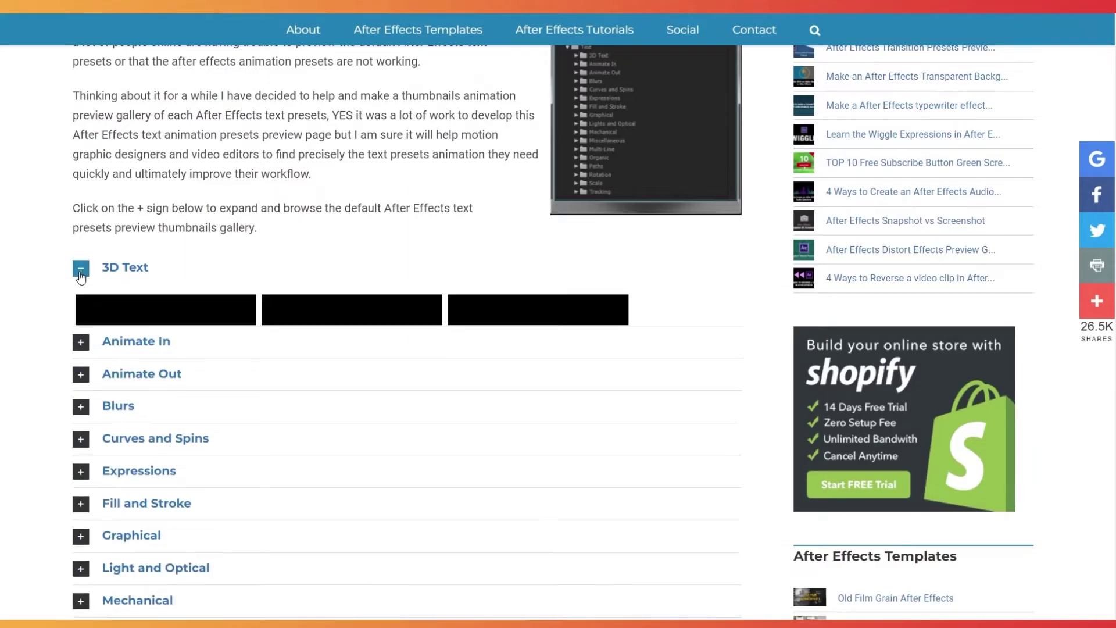
Step: Expand the Animate In and Animate Out preview thumbnail grids
scroll(100, 371, "down", 3)
scroll(100, 371, "down", 4)
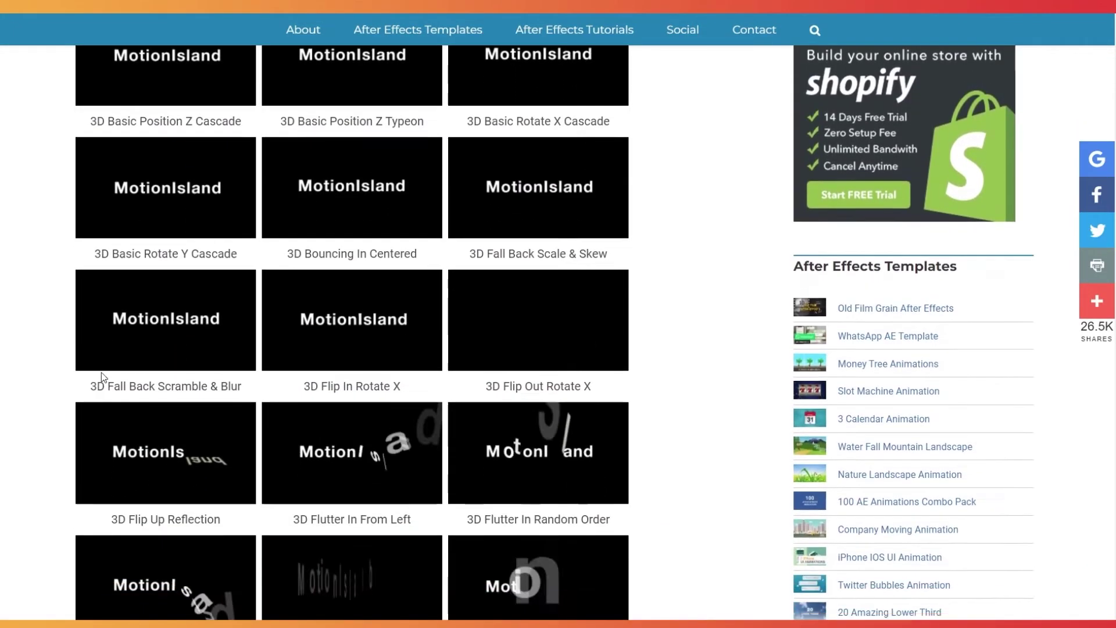
scroll(103, 378, "down", 8)
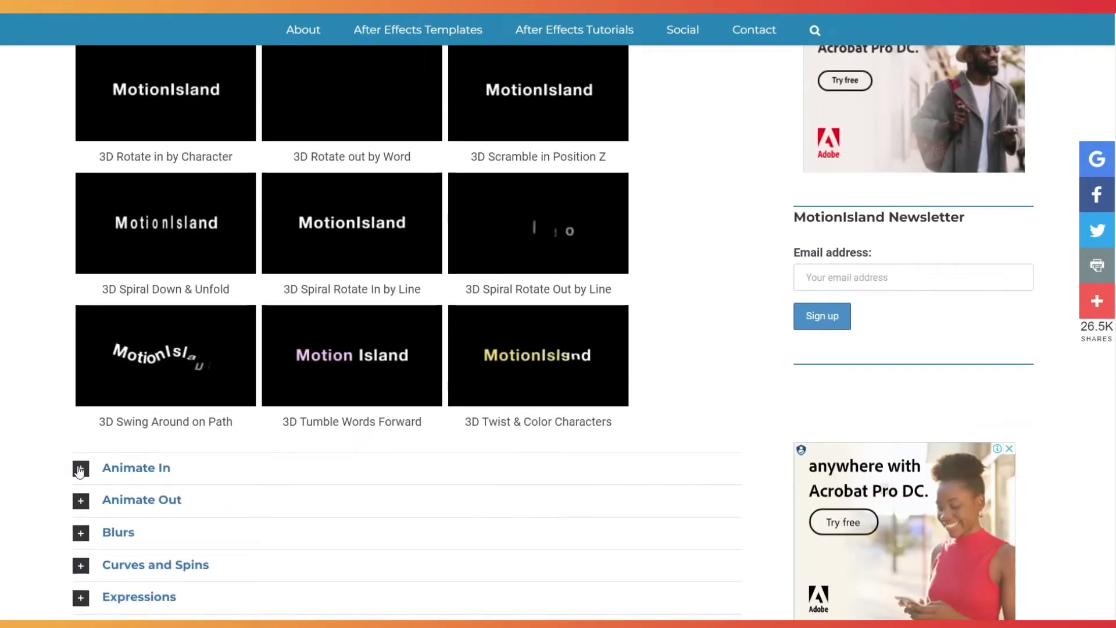
left_click(80, 469)
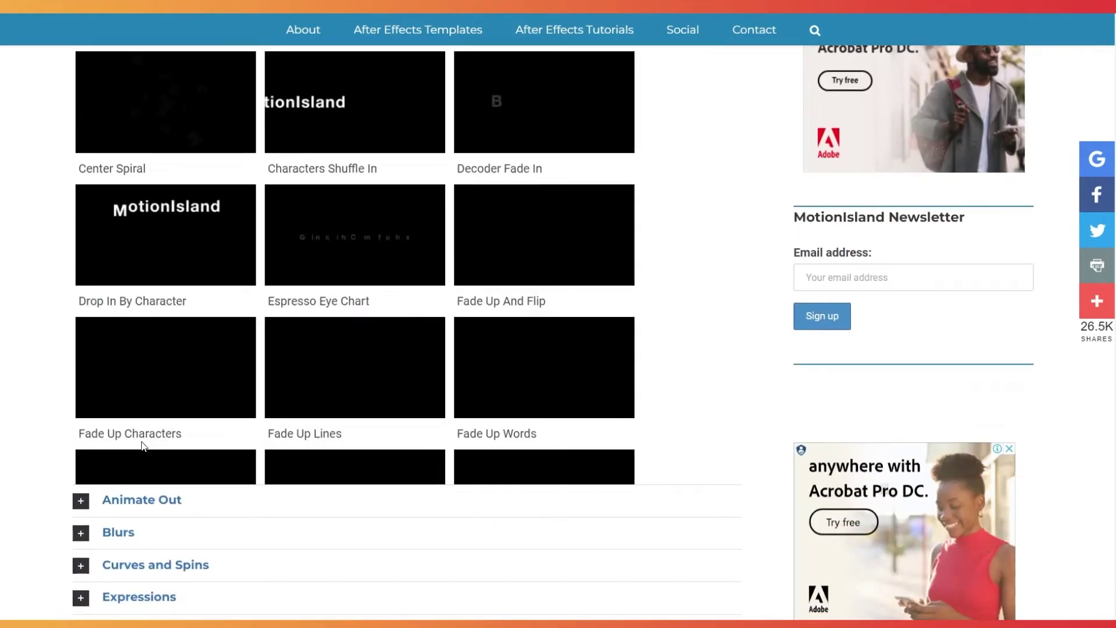
scroll(145, 441, "up", 7)
scroll(147, 445, "down", 6)
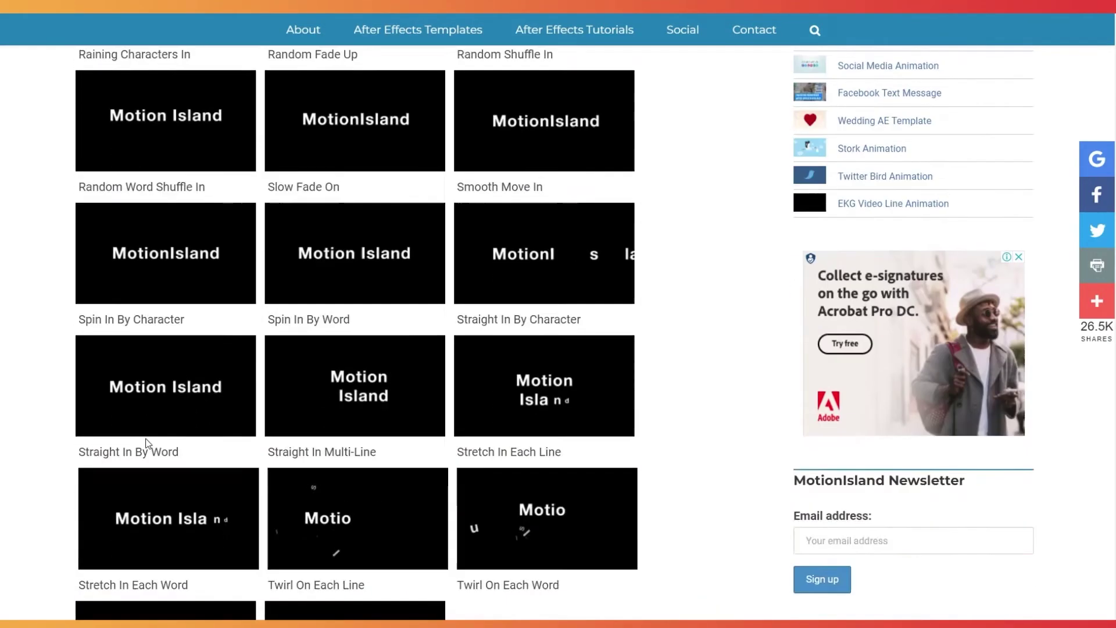
left_click(82, 497)
scroll(142, 451, "up", 15)
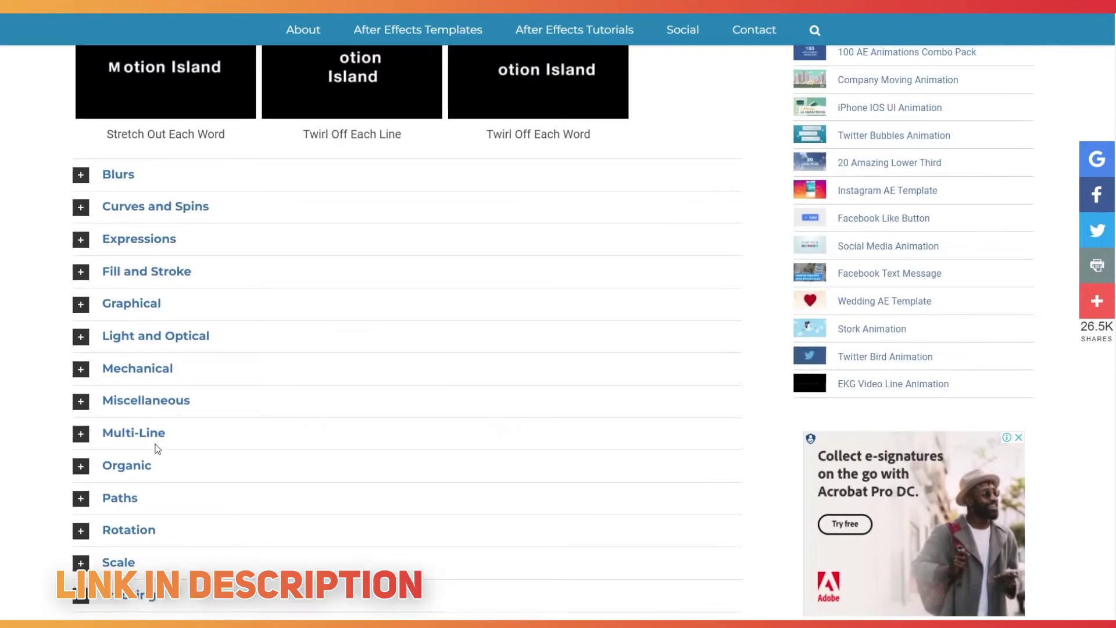
scroll(156, 443, "down", 11)
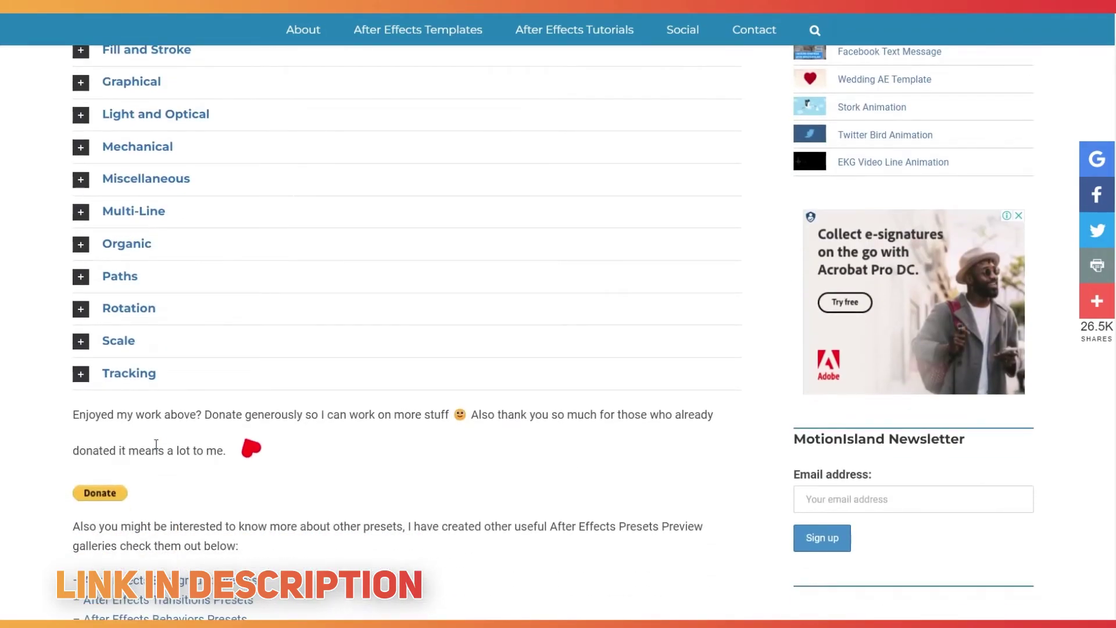
scroll(156, 447, "up", 5)
scroll(156, 450, "up", 4)
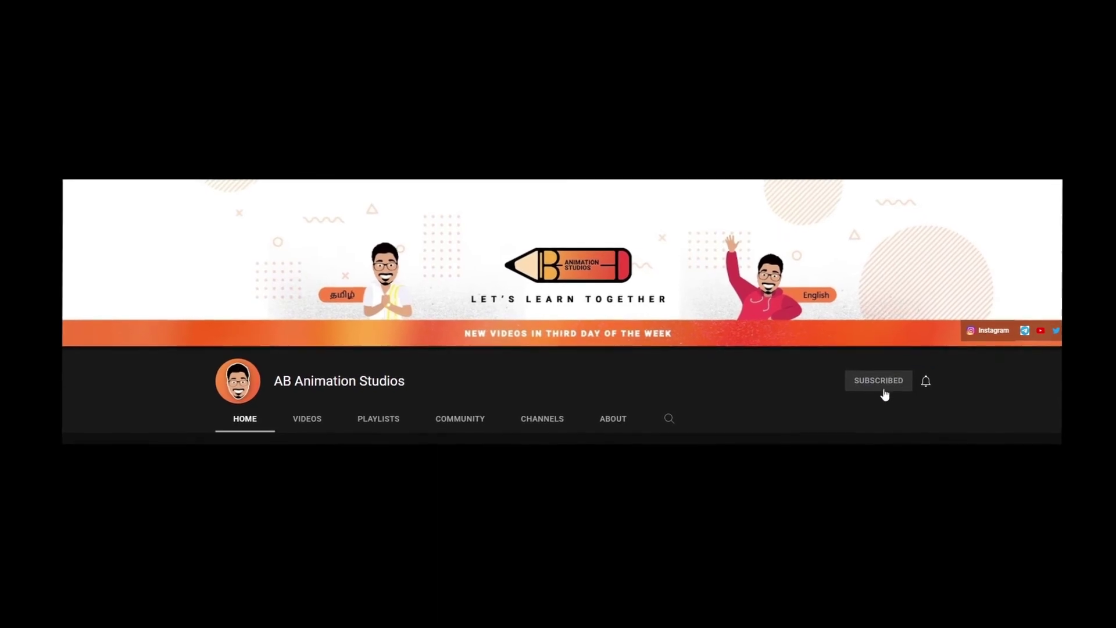
Step: Set the subscribed channel's notification bell to All
left_click(925, 378)
left_click(927, 401)
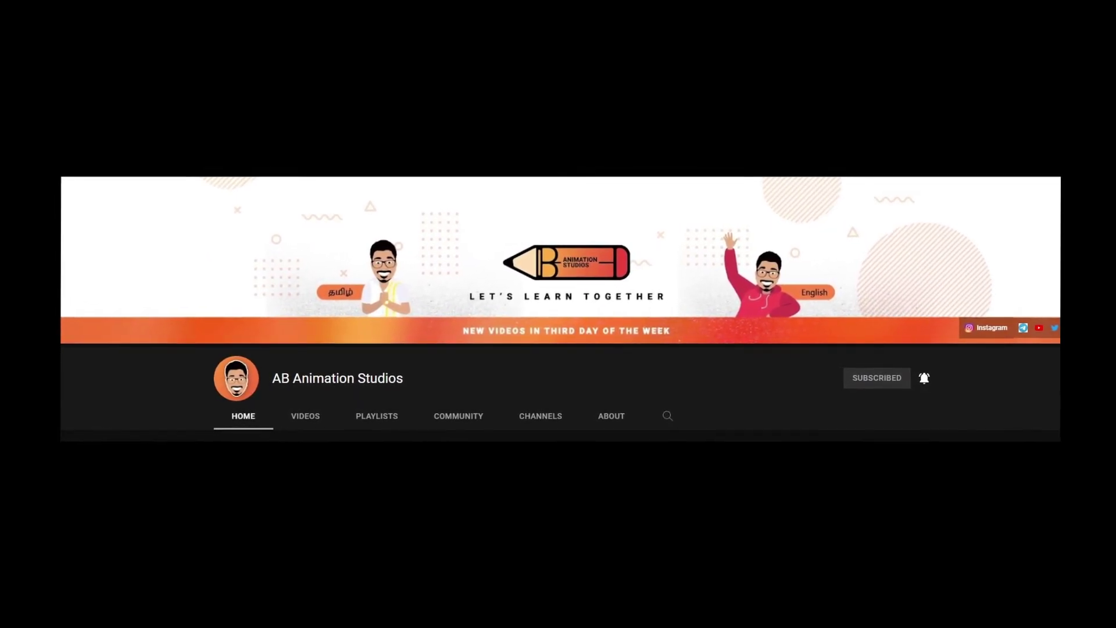